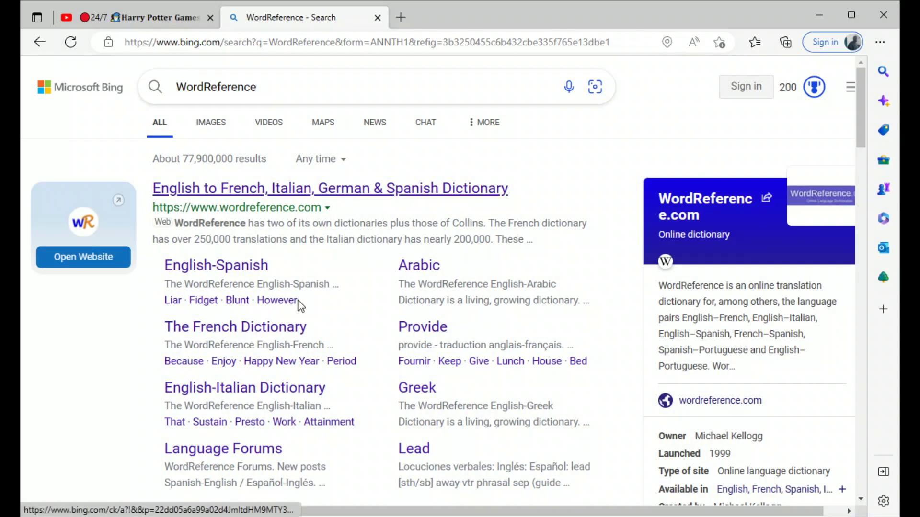
Open the 'English to French, Italian, German & Spanish Dictionary' result in a new tab.
click(299, 190)
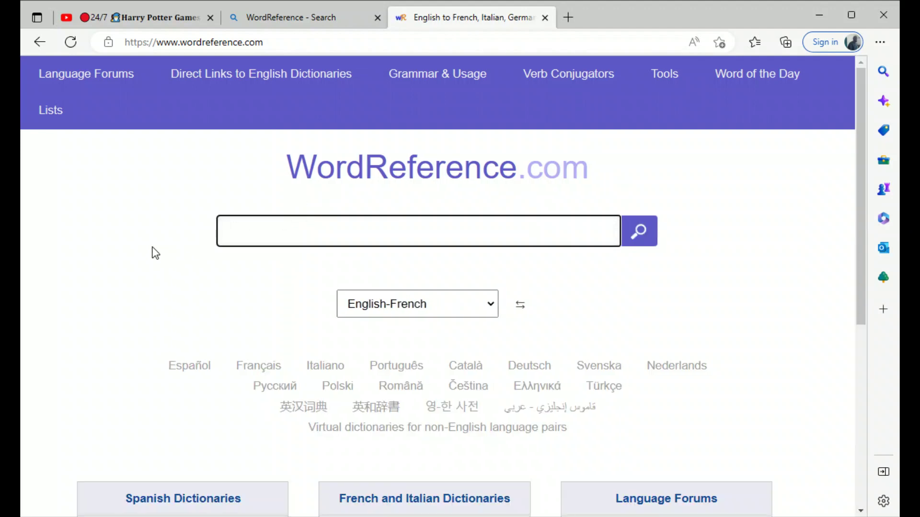
Pick English-Spanish from the language-pair list, then type and erase a word in the search box.
click(489, 304)
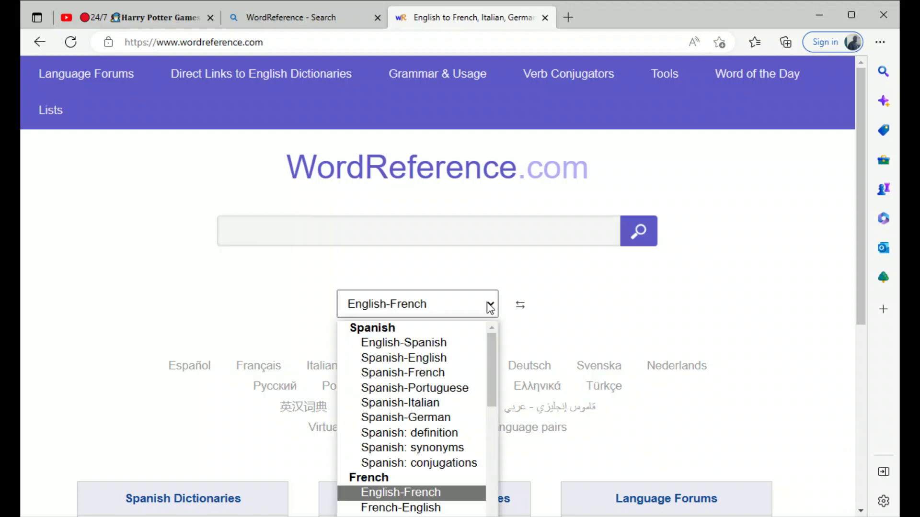
click(440, 344)
click(333, 235)
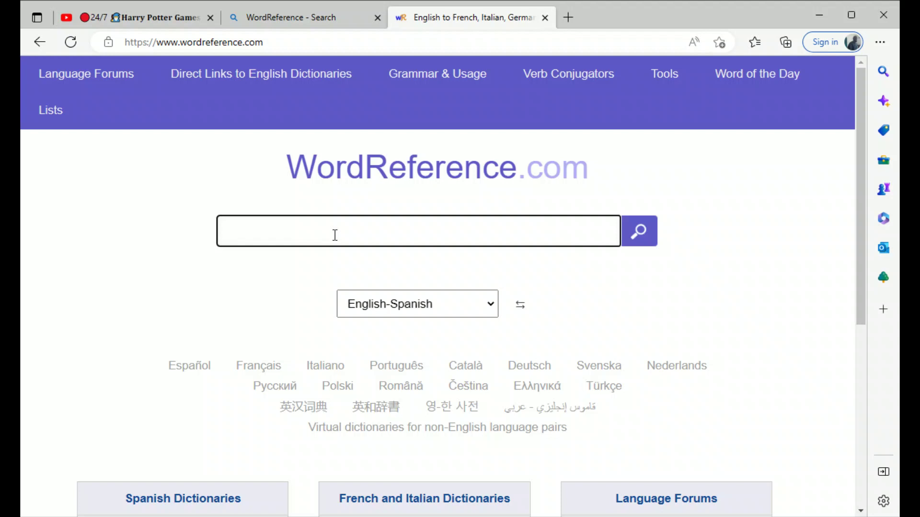
text(in)
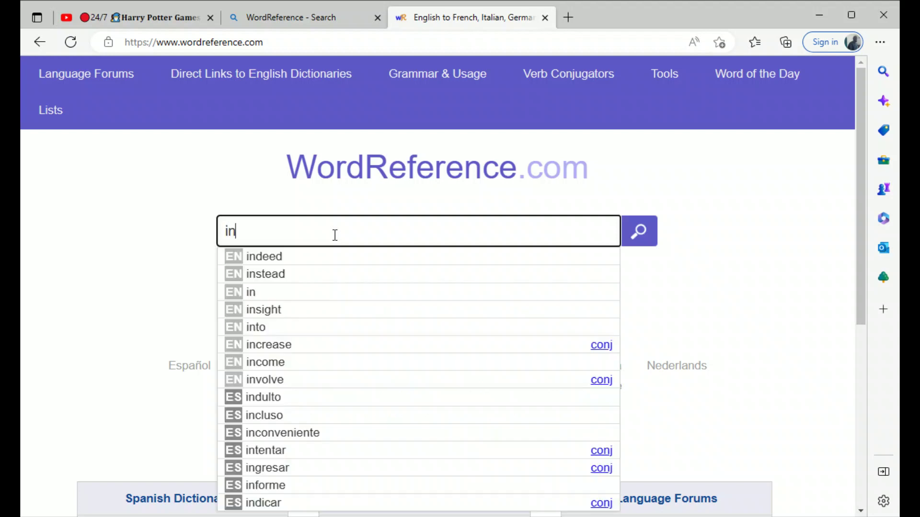
text(ept)
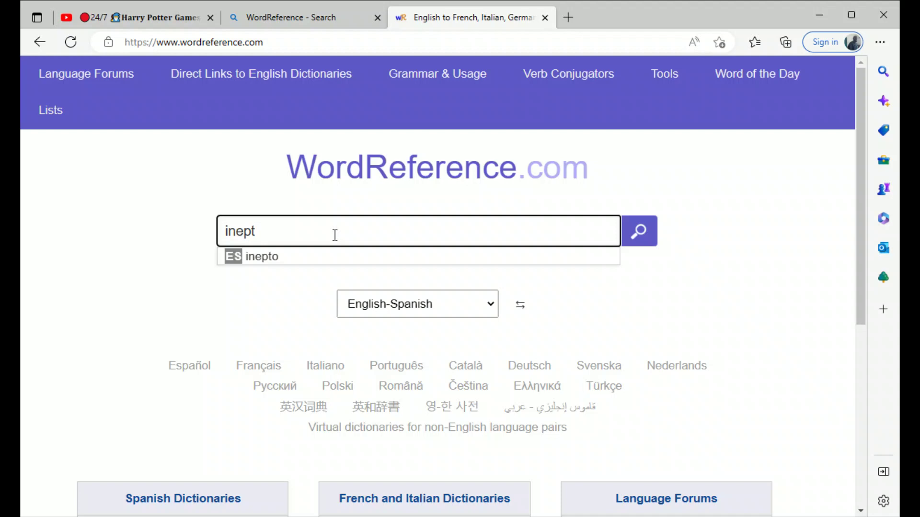
key(BackSpace)
key(BackSpace)
key(BackSpace)
key(BackSpace)
key(BackSpace)
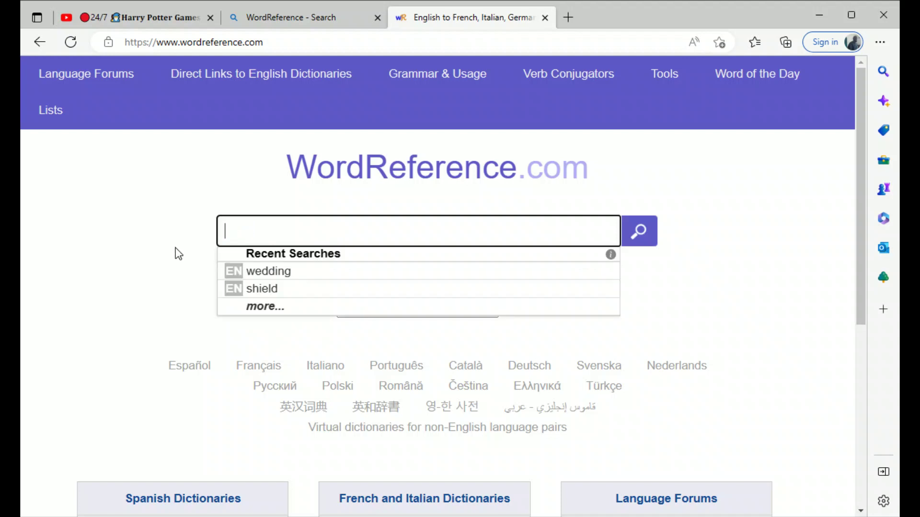
Switch the dictionary to English definition and search for 'inept'.
click(179, 253)
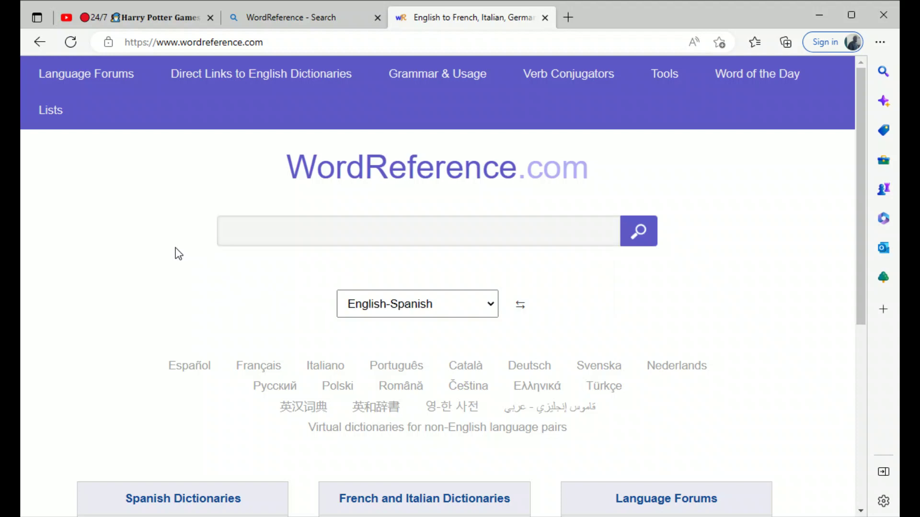
click(491, 305)
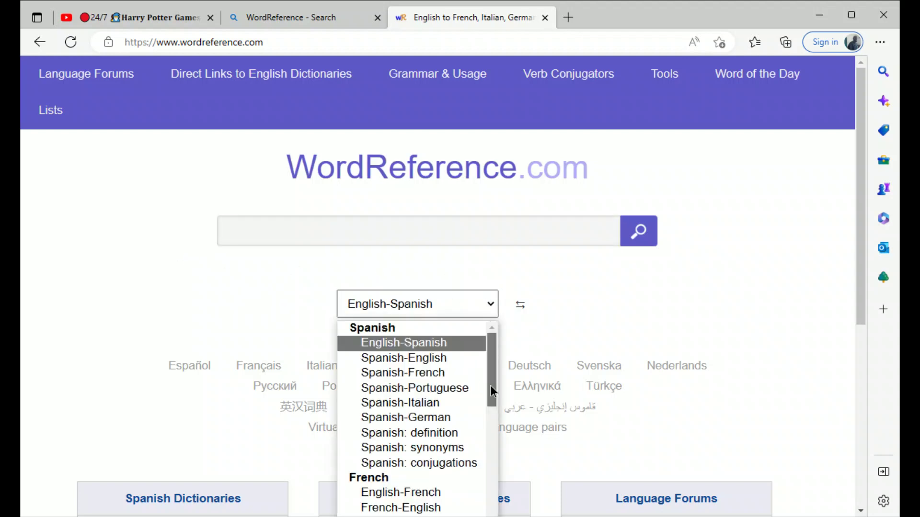
drag(491, 360, 491, 497)
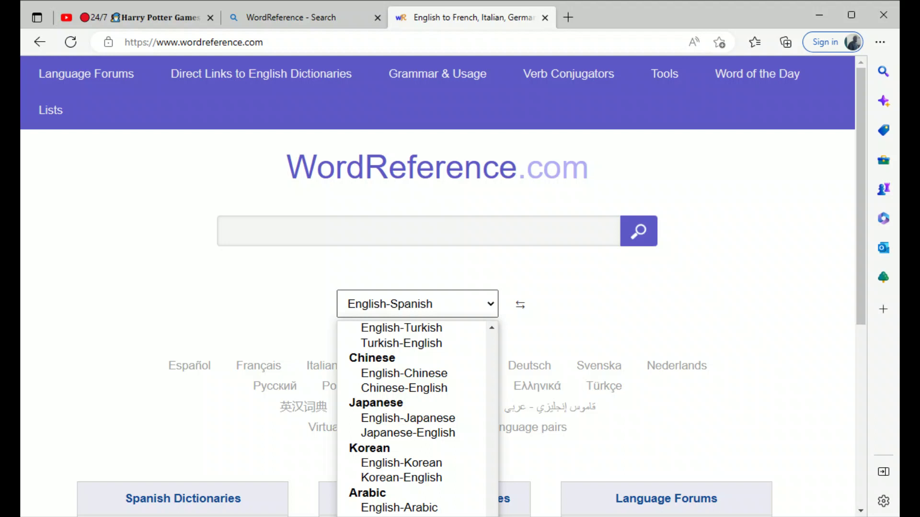
click(402, 508)
click(269, 232)
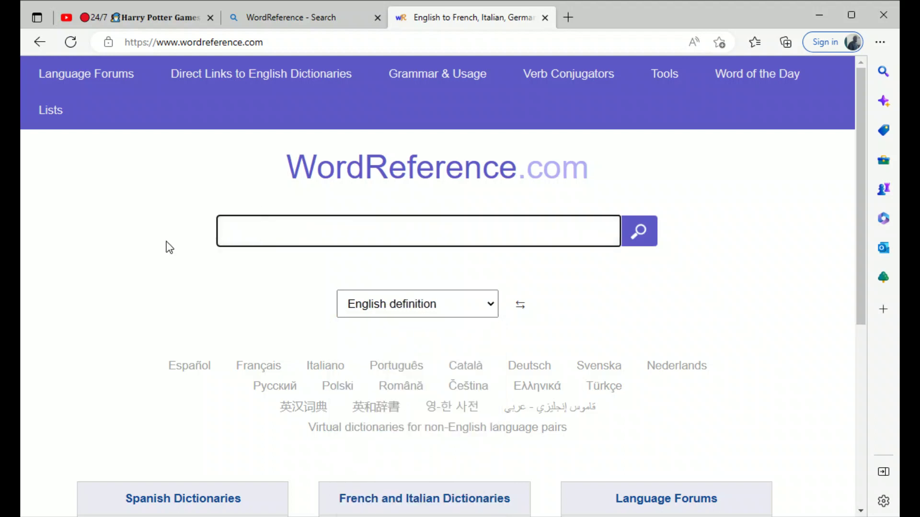
text(inept)
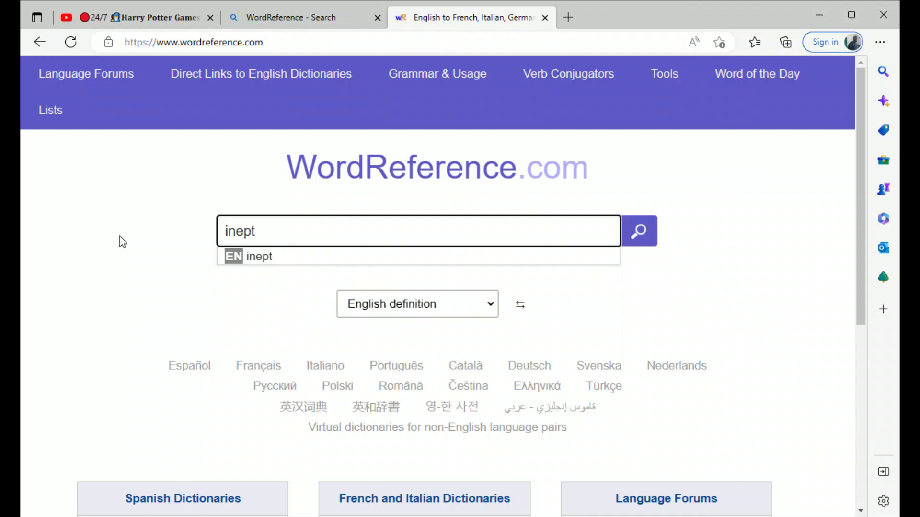
key(Return)
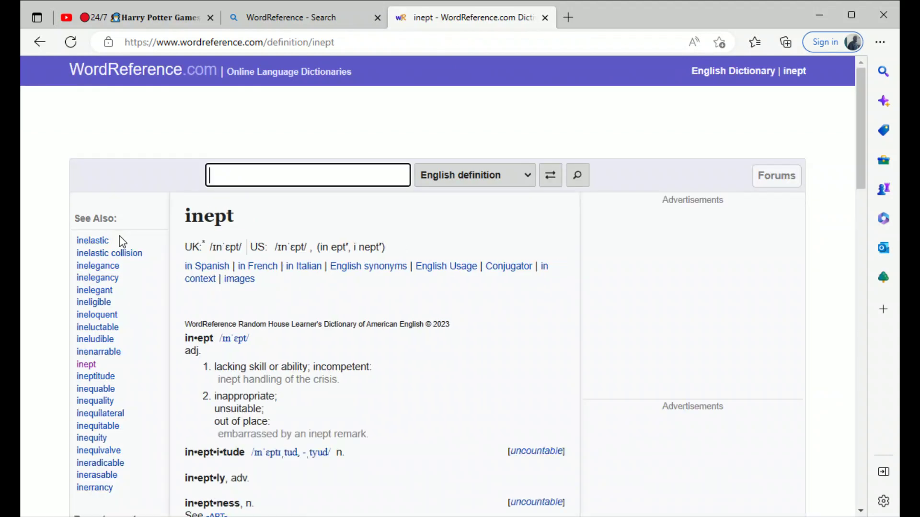
drag(857, 135, 868, 280)
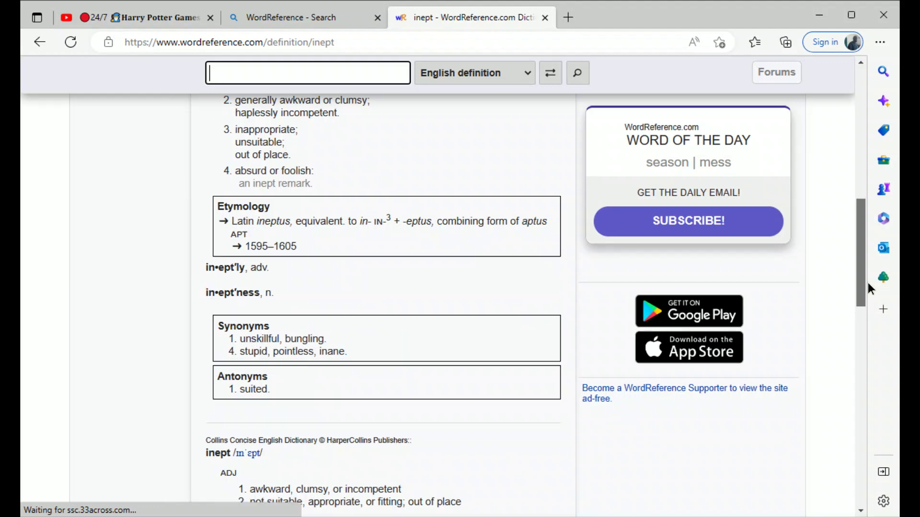
drag(867, 282, 868, 350)
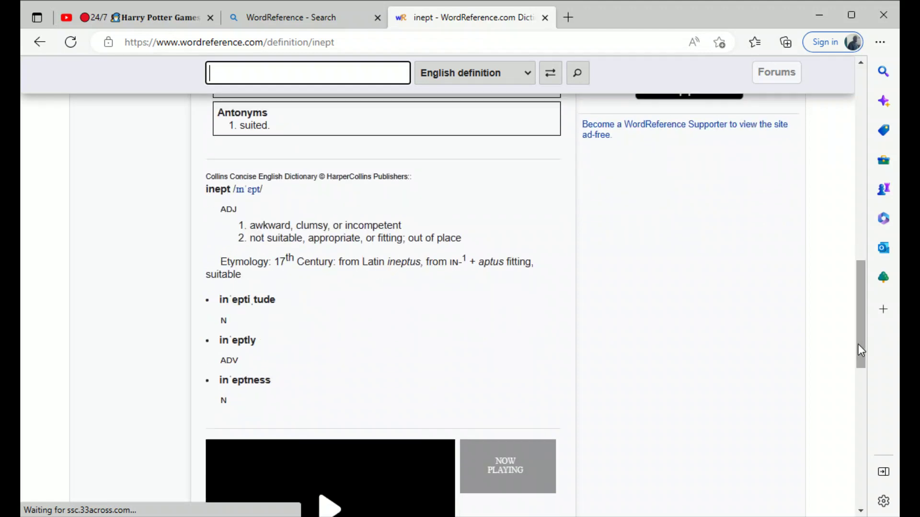
mouse_move(862, 339)
mouse_down()
mouse_move(855, 432)
mouse_move(823, 239)
mouse_move(834, 224)
mouse_move(870, 505)
mouse_up()
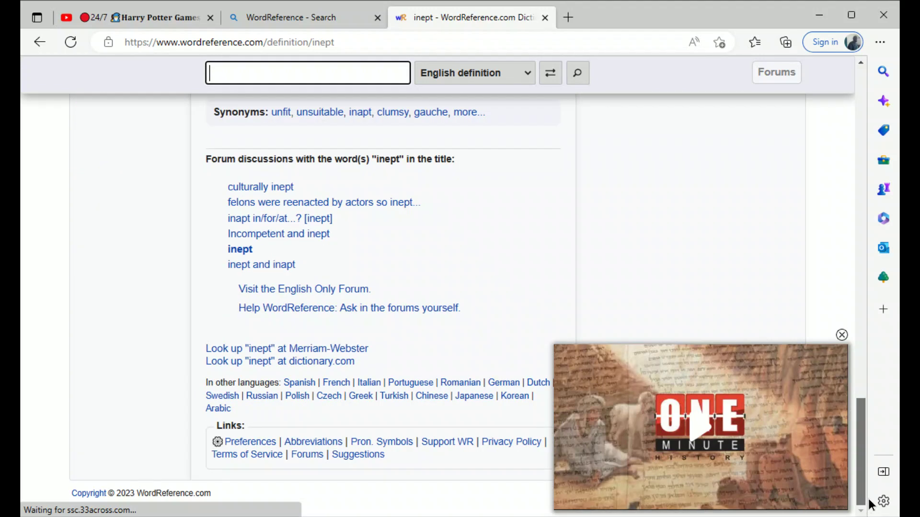
drag(861, 460, 842, 224)
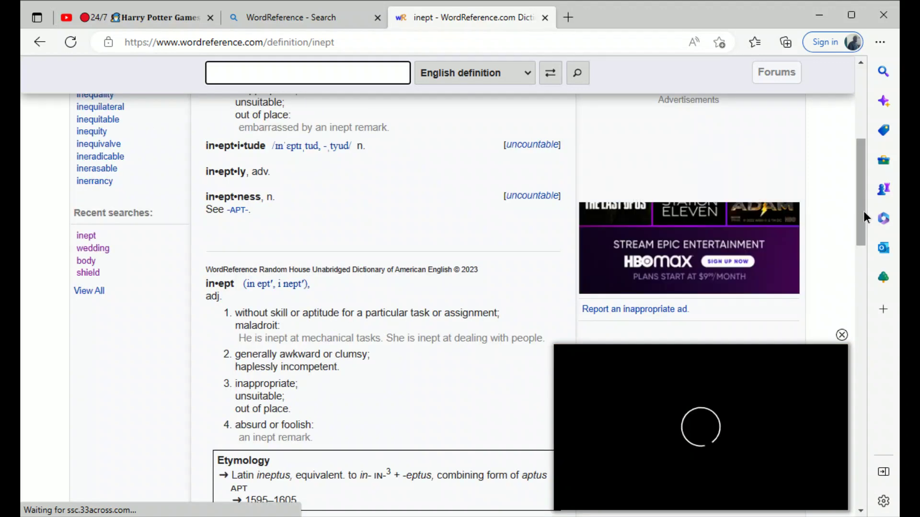
drag(863, 211, 857, 98)
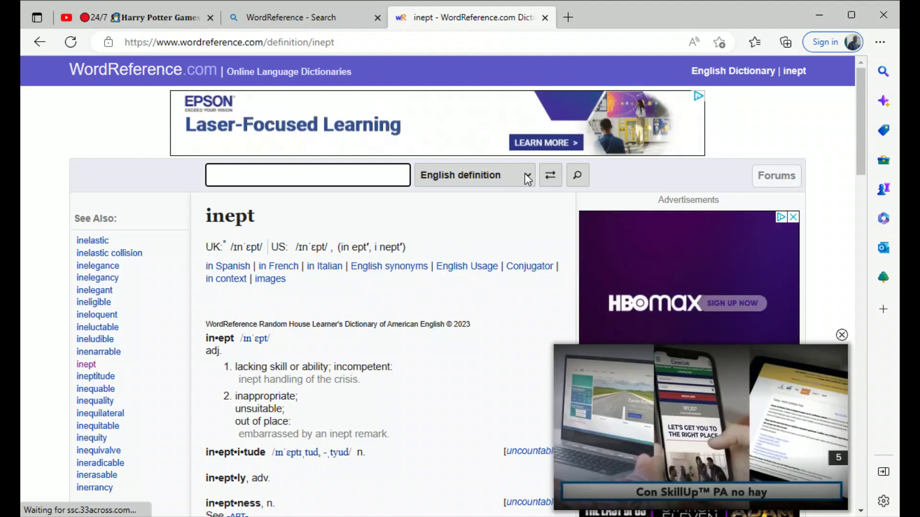
Choose English-Spanish from the full 'more...' language list and search for 'inept'.
click(525, 173)
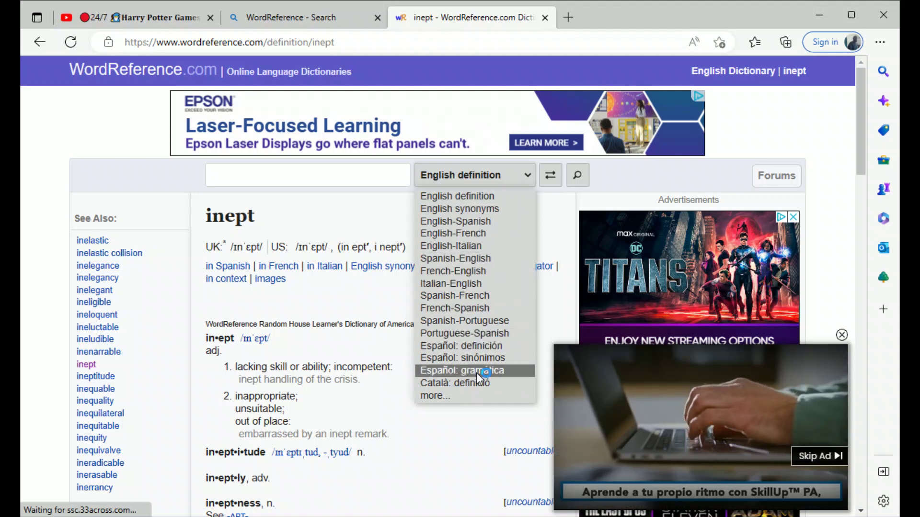
click(458, 399)
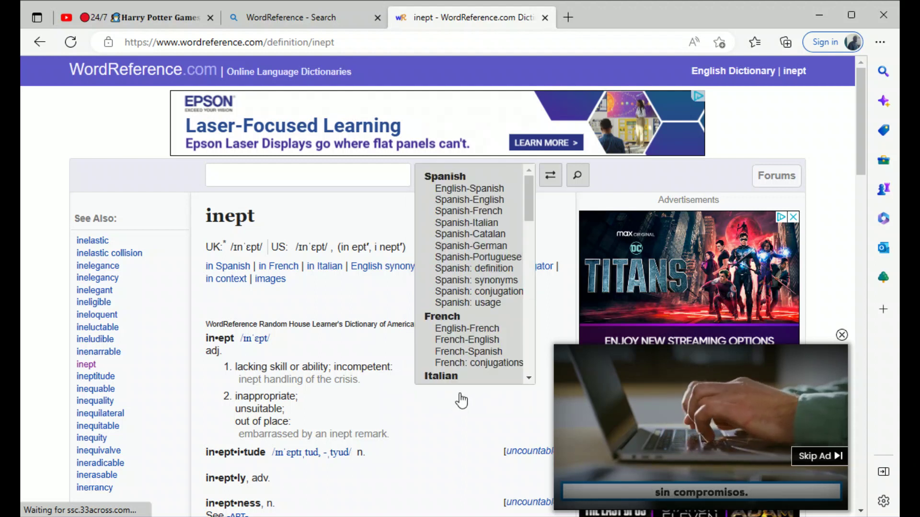
click(460, 188)
click(377, 176)
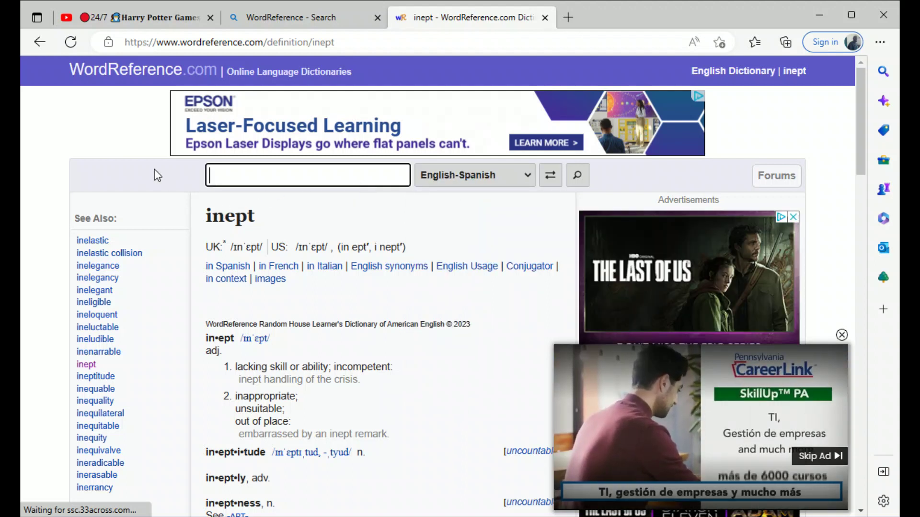
text(inept)
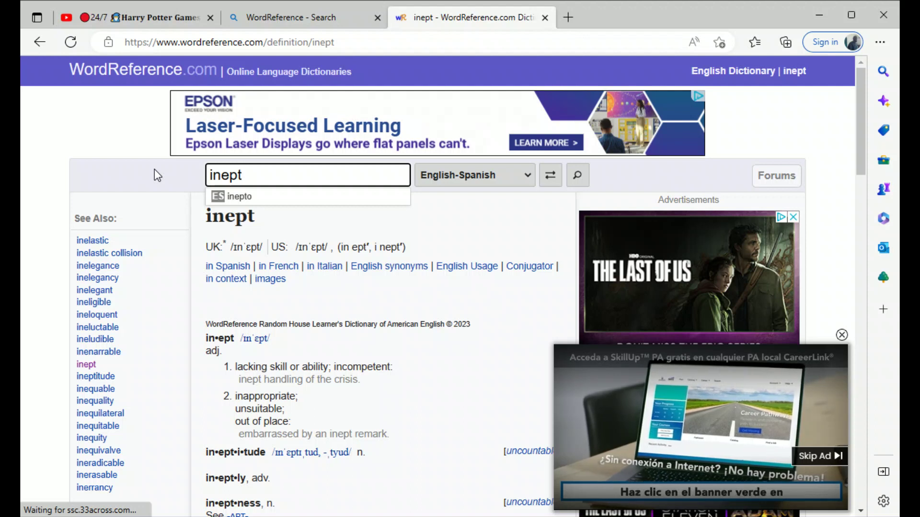
key(Return)
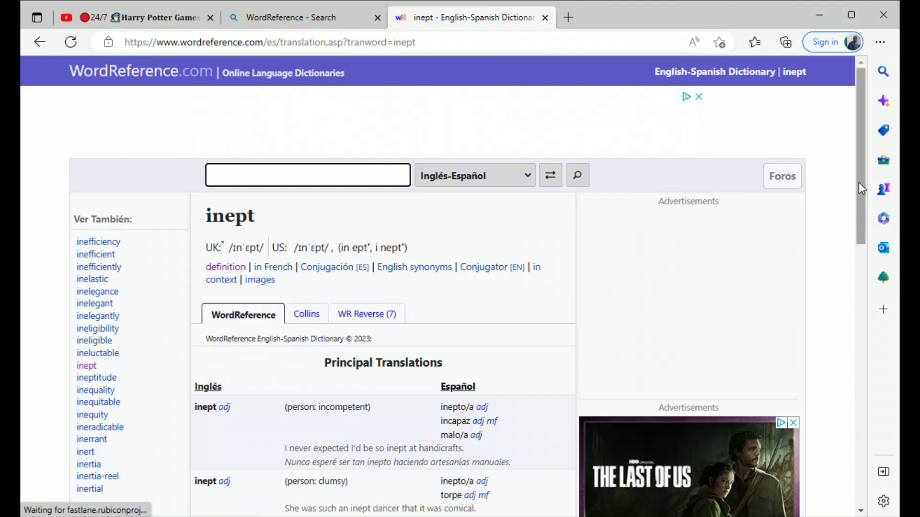
drag(859, 183, 858, 347)
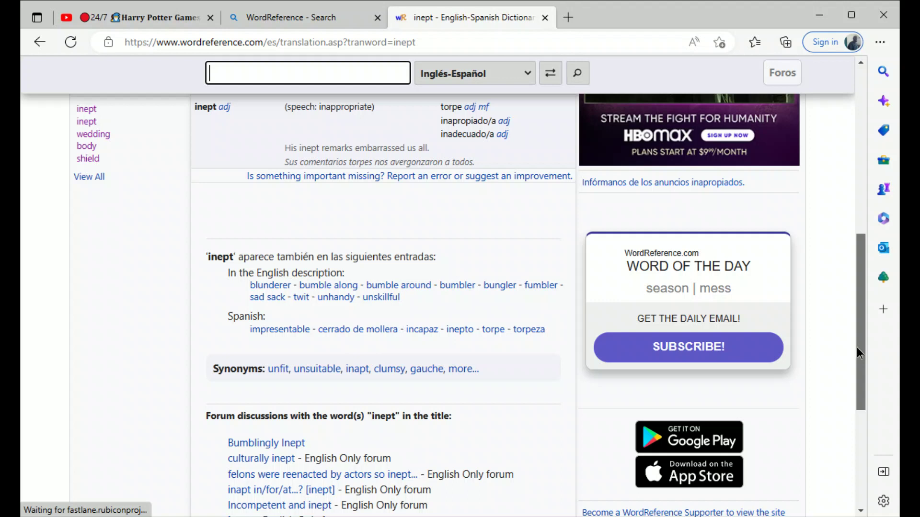
drag(856, 347, 856, 348)
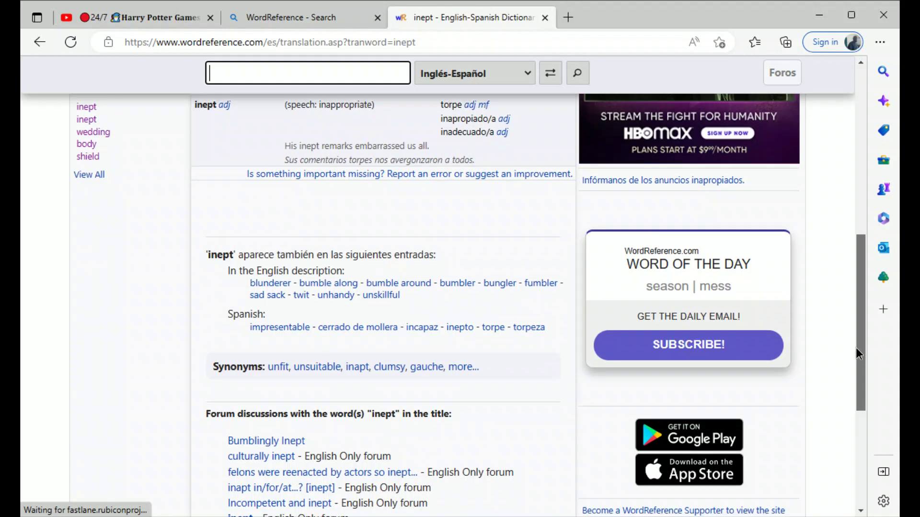
drag(856, 347, 855, 72)
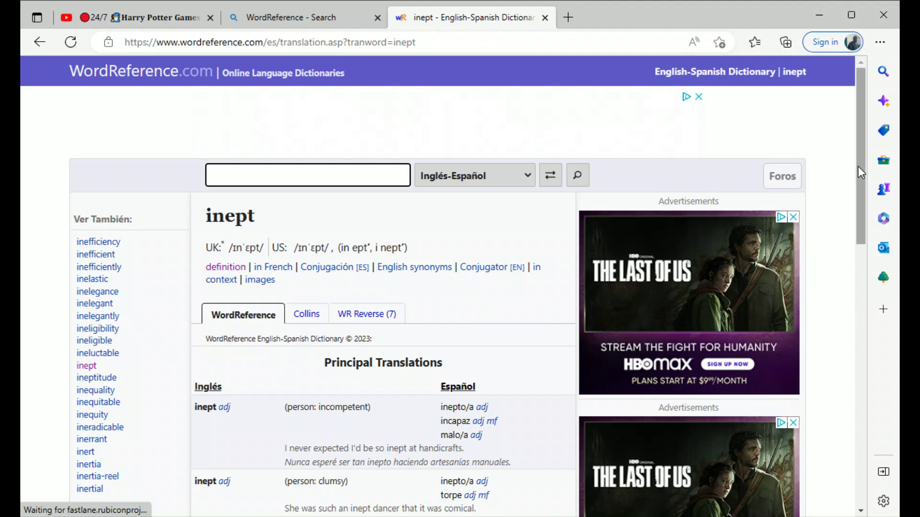
drag(858, 166, 848, 316)
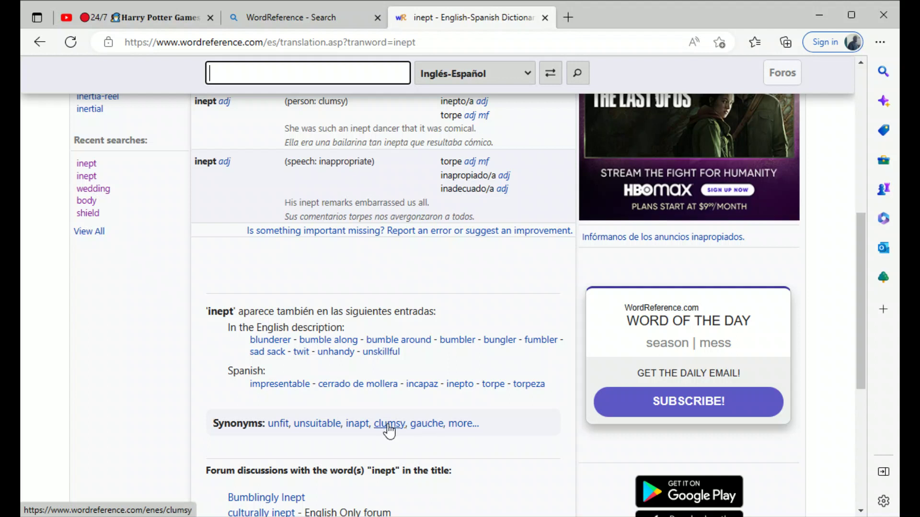
Open the gauche entry, play its US pronunciation, and place the cursor in the search box.
click(426, 423)
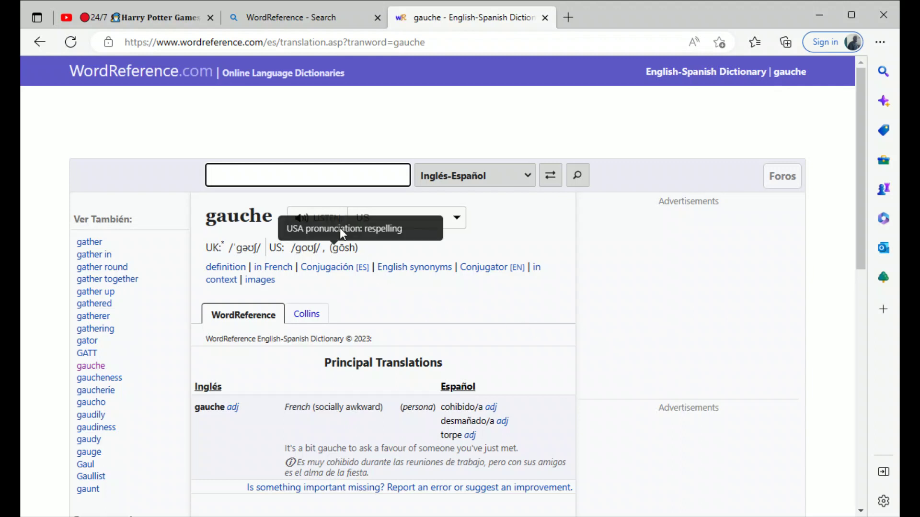
click(315, 221)
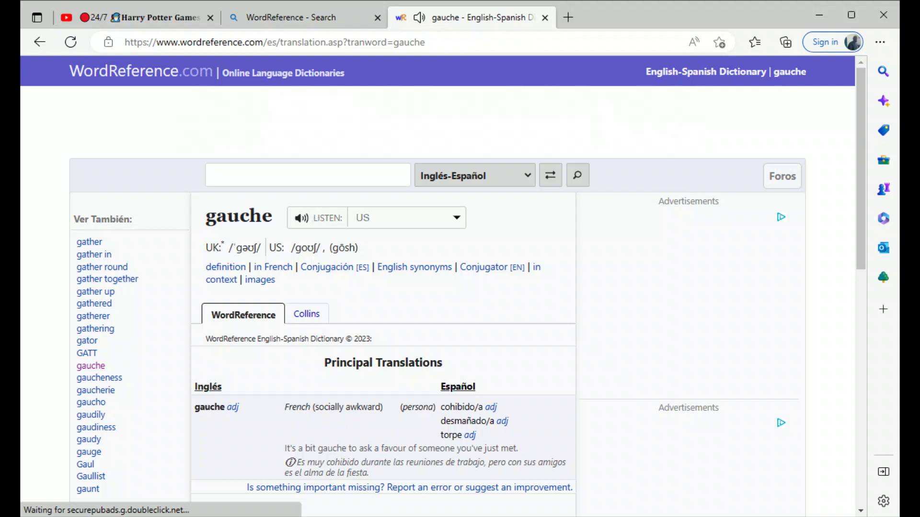
drag(858, 227, 878, 428)
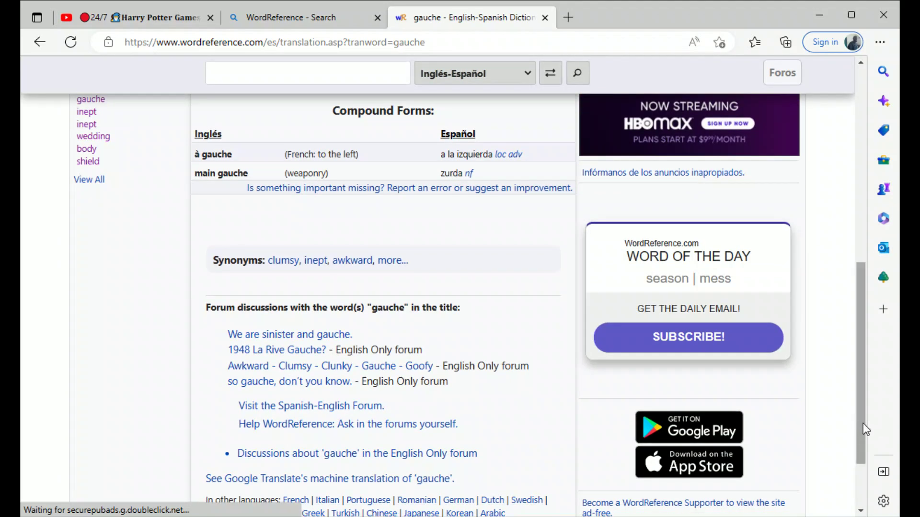
mouse_move(856, 422)
mouse_down()
mouse_move(860, 471)
mouse_move(844, 321)
mouse_up()
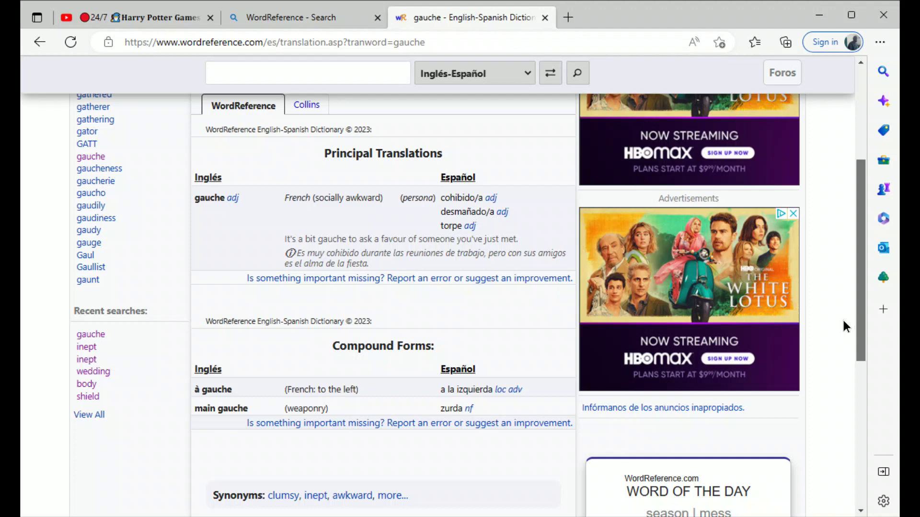
mouse_move(859, 318)
mouse_down()
mouse_move(859, 225)
mouse_move(859, 391)
mouse_up()
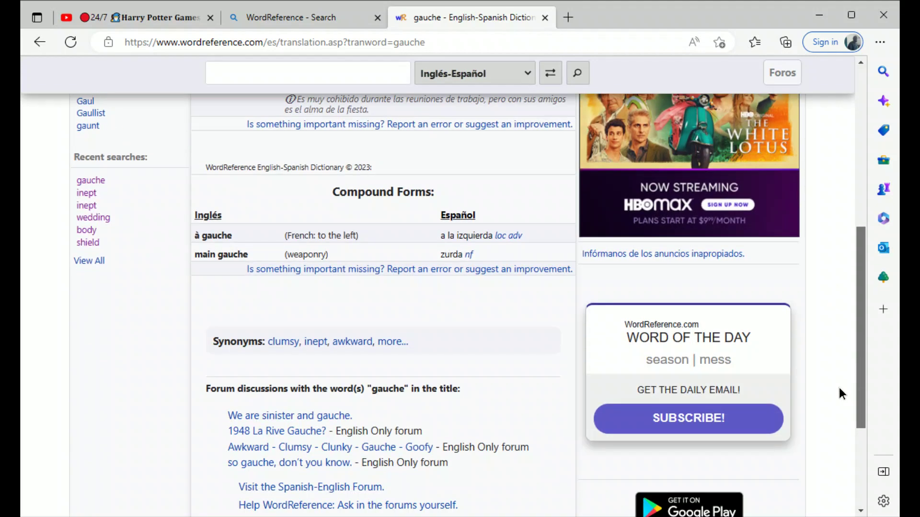
scroll(838, 387, up, 1)
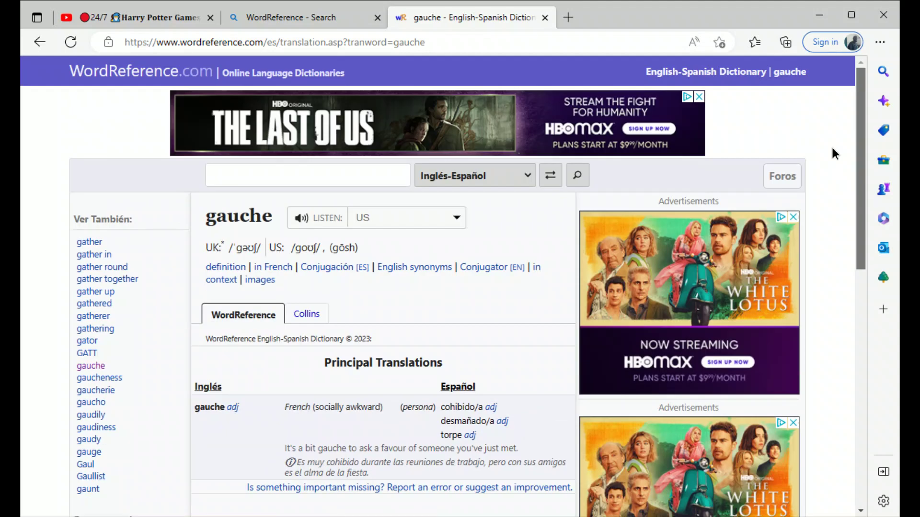
click(243, 177)
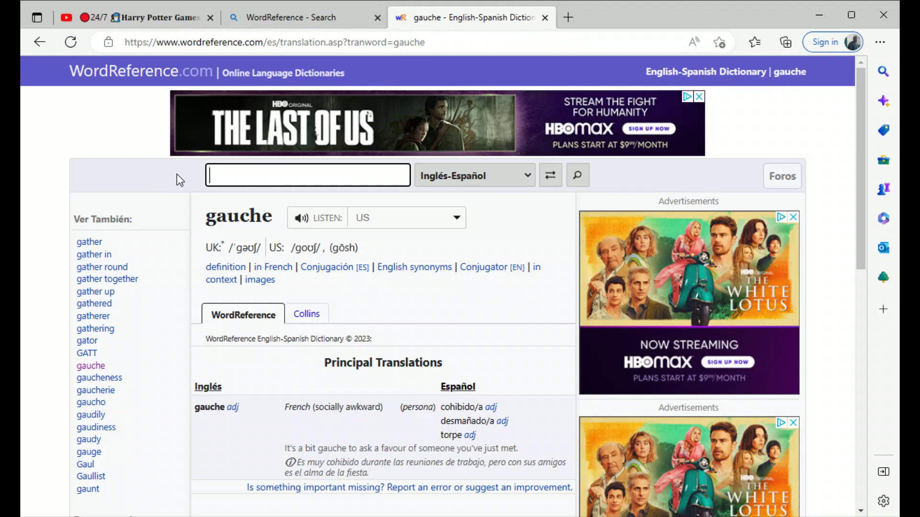
click(524, 172)
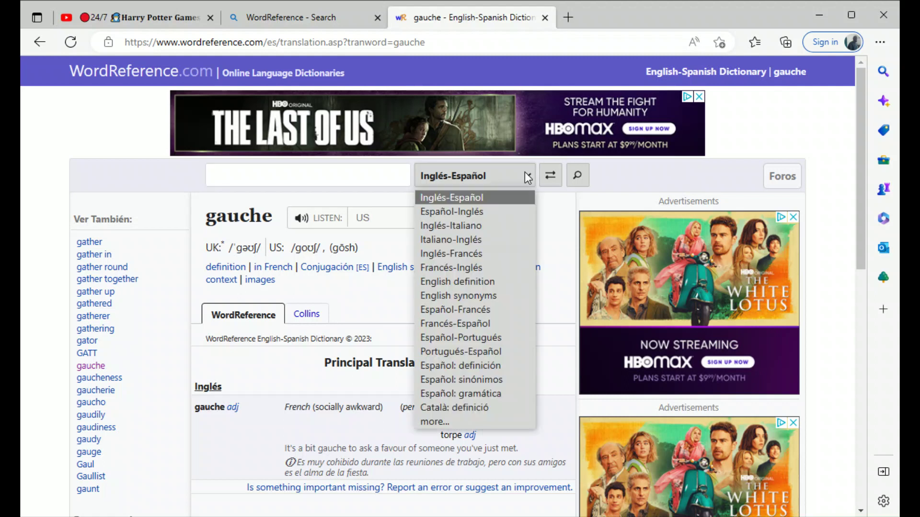
click(471, 212)
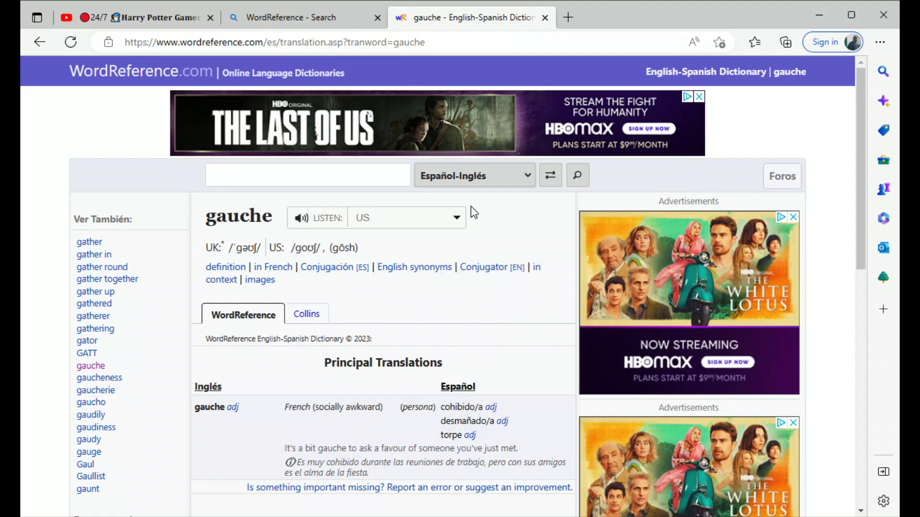
click(359, 176)
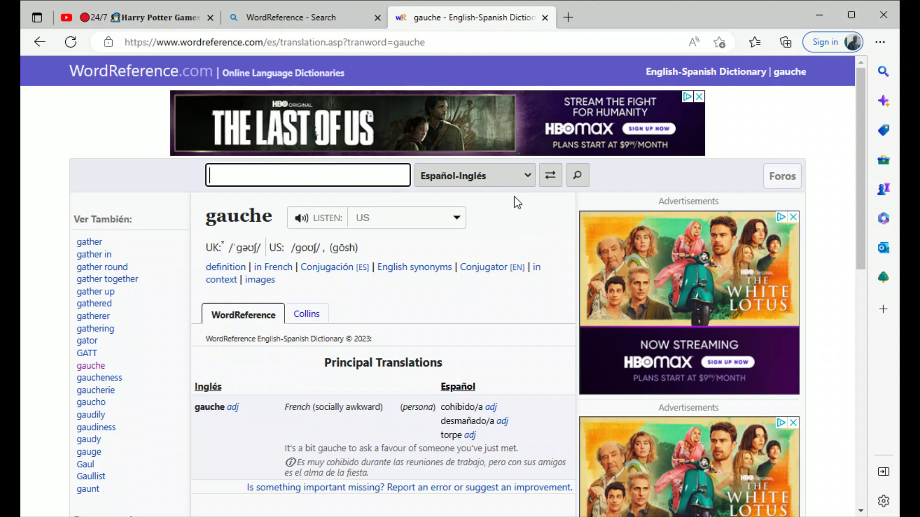
click(525, 177)
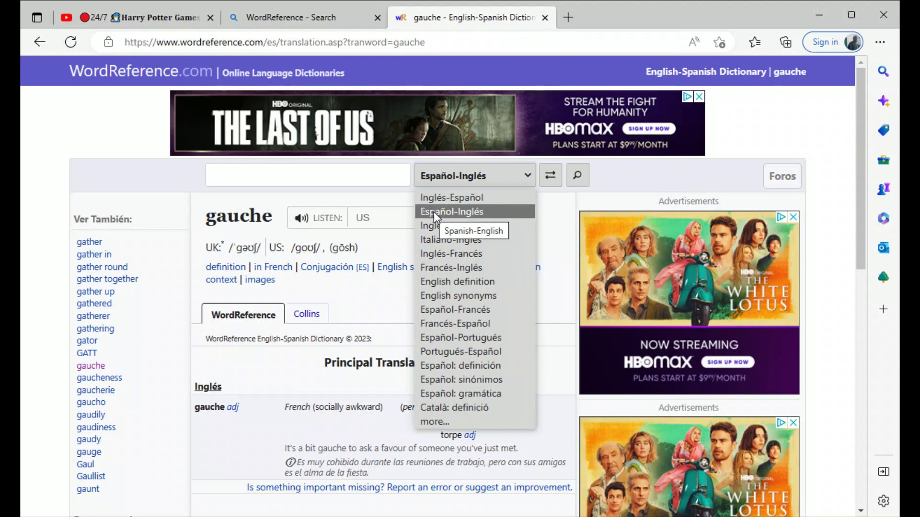
click(309, 175)
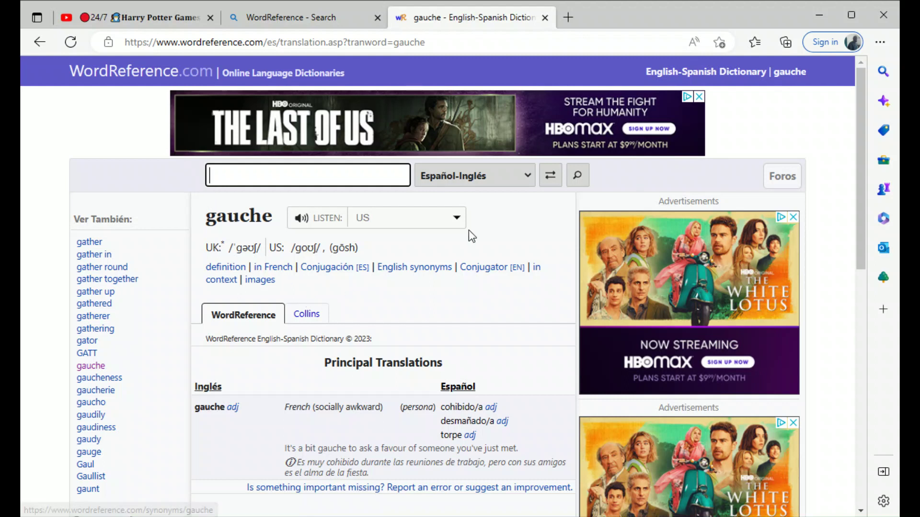
click(527, 172)
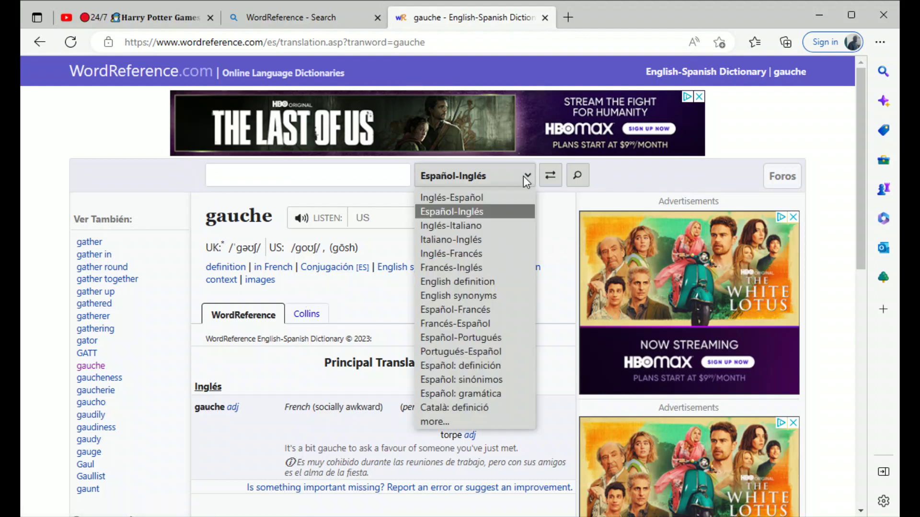
click(474, 199)
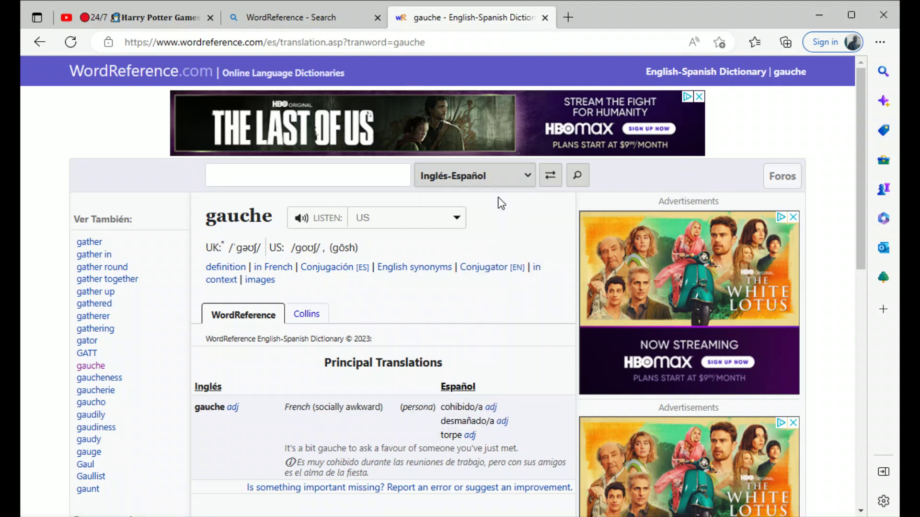
click(310, 317)
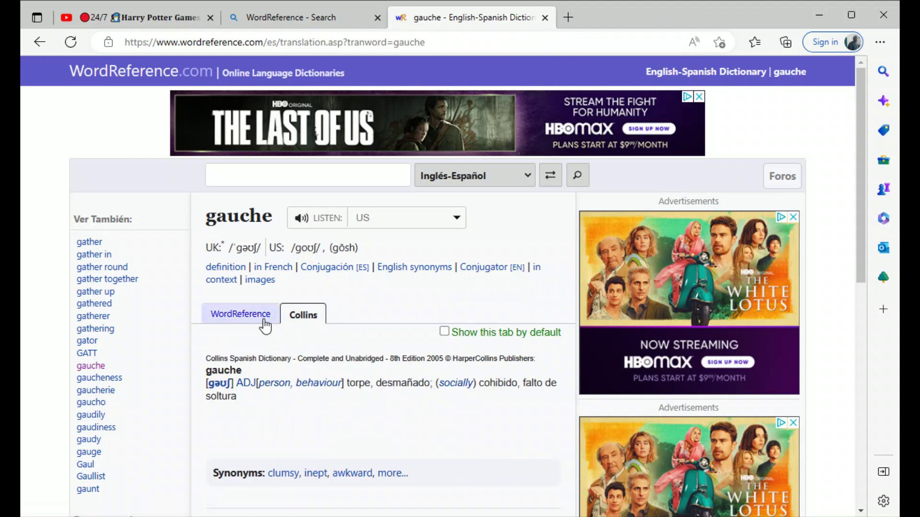
click(239, 315)
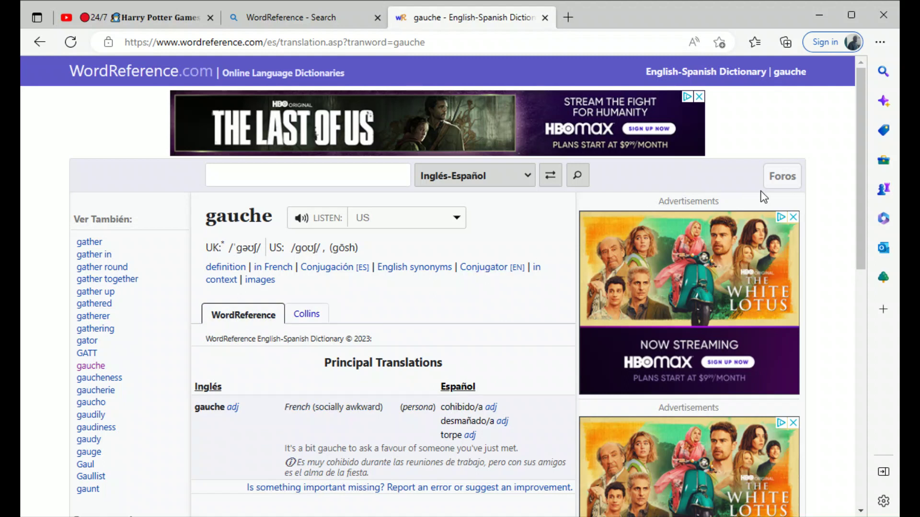
click(306, 314)
mouse_move(862, 189)
mouse_down()
mouse_move(867, 418)
mouse_move(863, 184)
mouse_up()
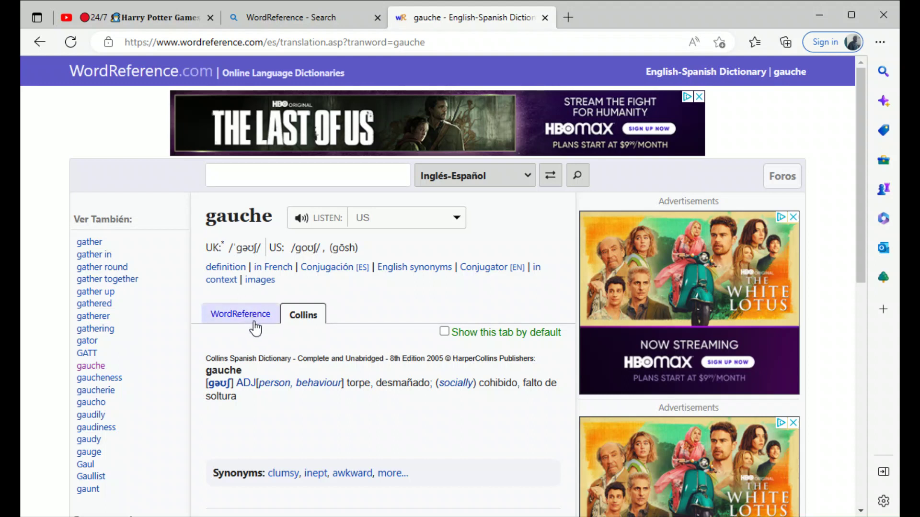
click(240, 314)
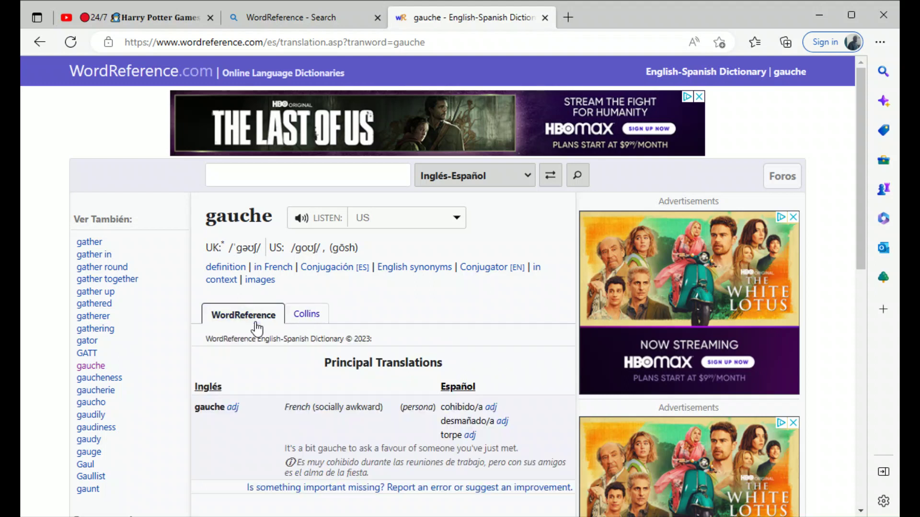
Play gauche in the UK, UK-RP and UK-YORKSHIRE accents.
click(456, 219)
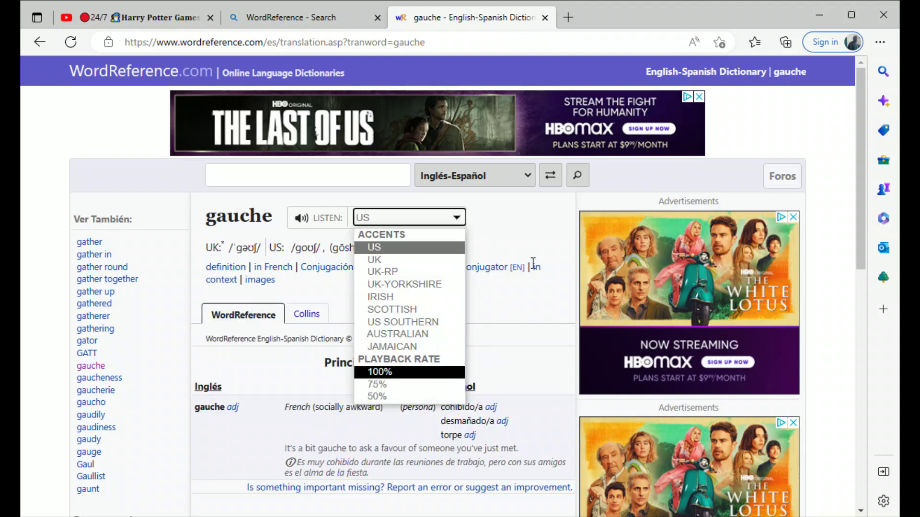
click(399, 259)
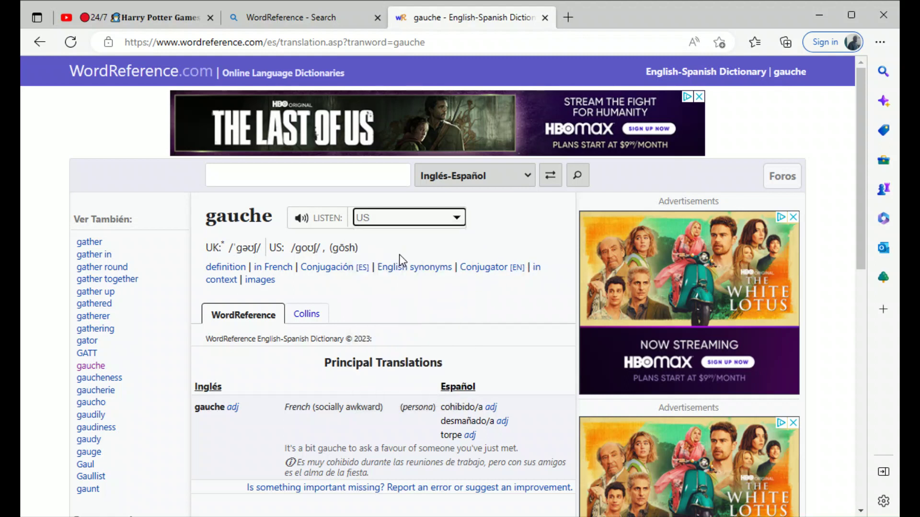
click(457, 218)
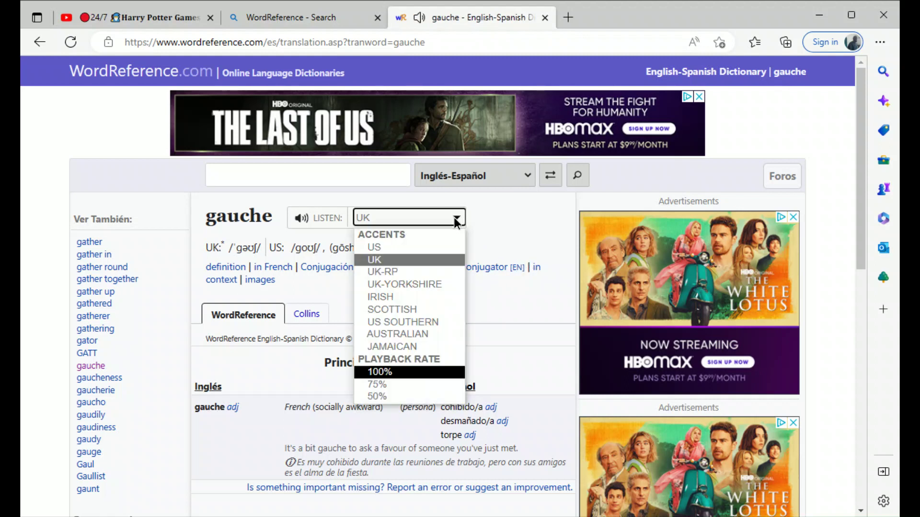
click(414, 270)
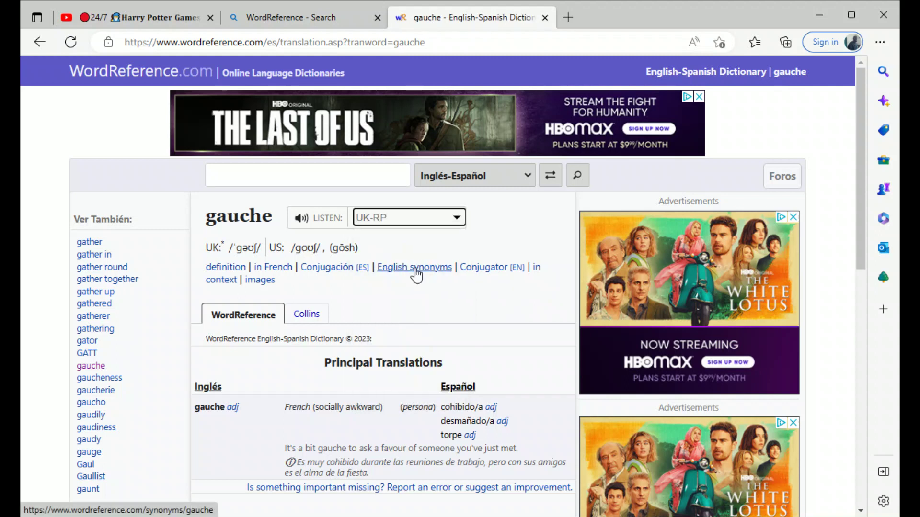
click(458, 217)
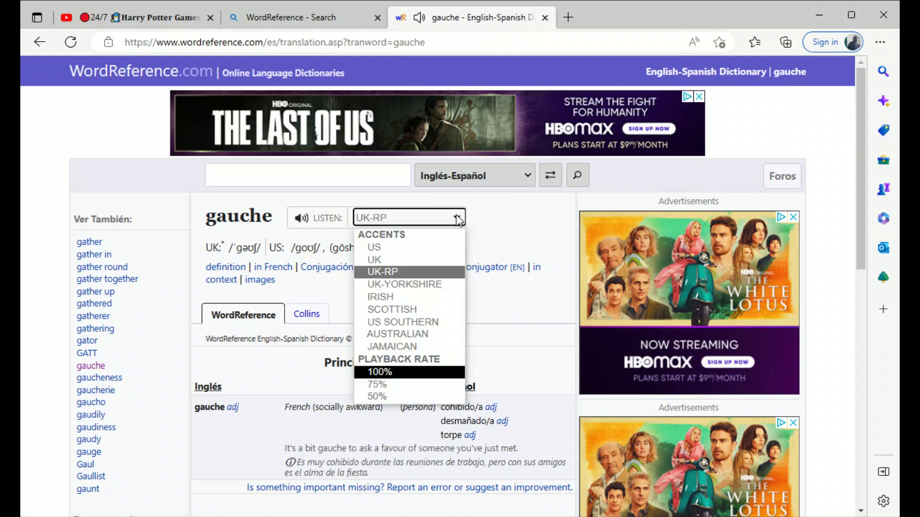
click(437, 283)
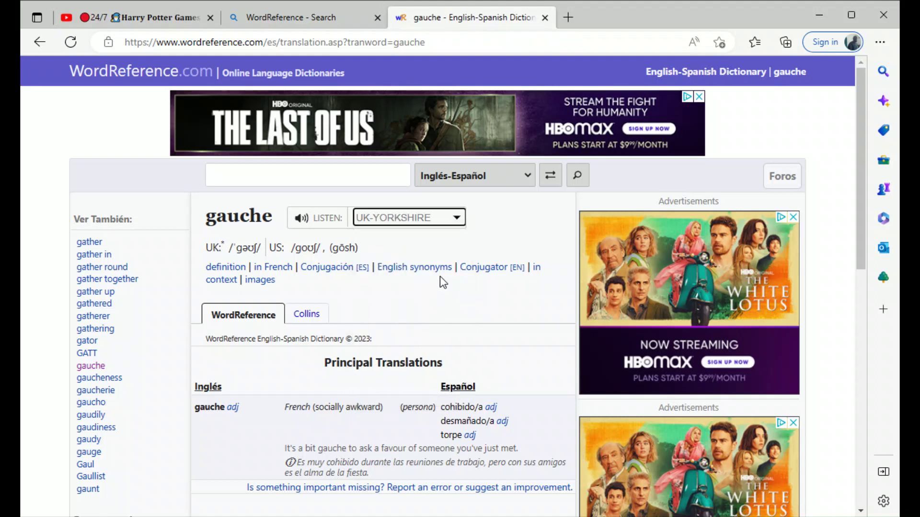
Play gauche in the IRISH, AUSTRALIAN and JAMAICAN accents.
click(461, 220)
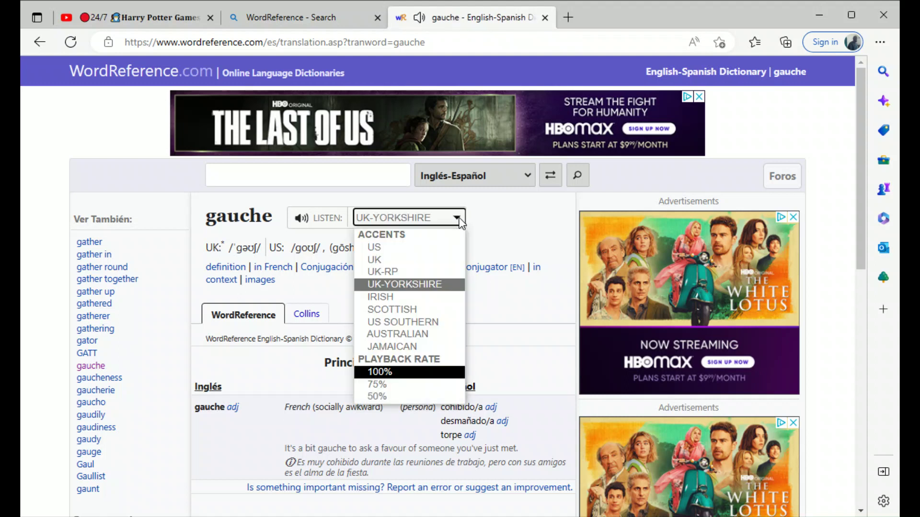
click(422, 293)
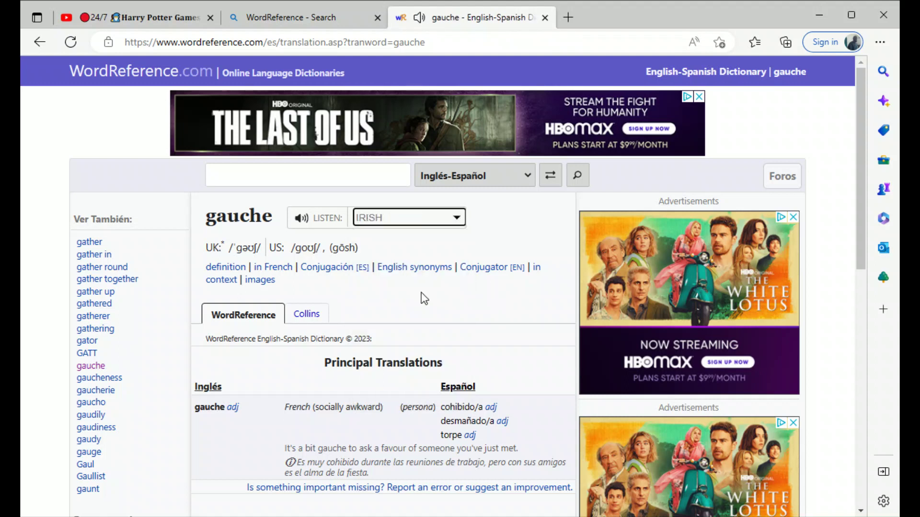
click(454, 220)
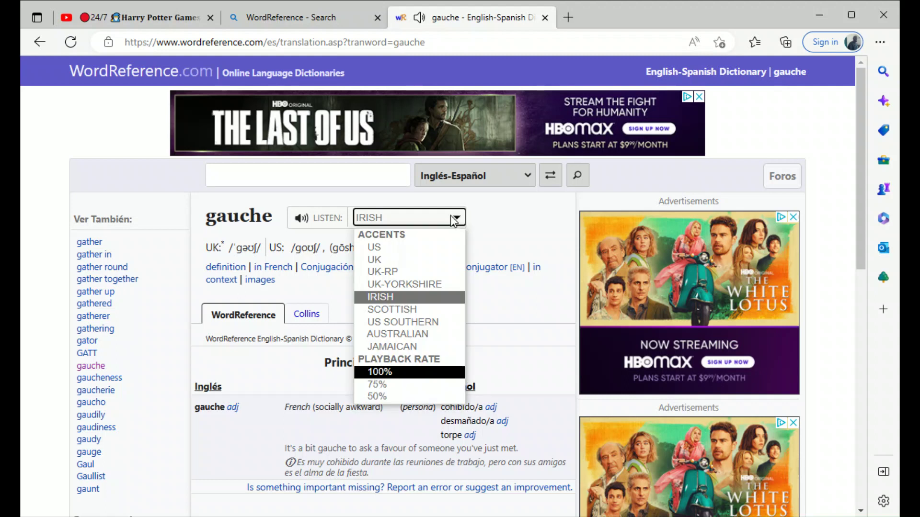
click(403, 334)
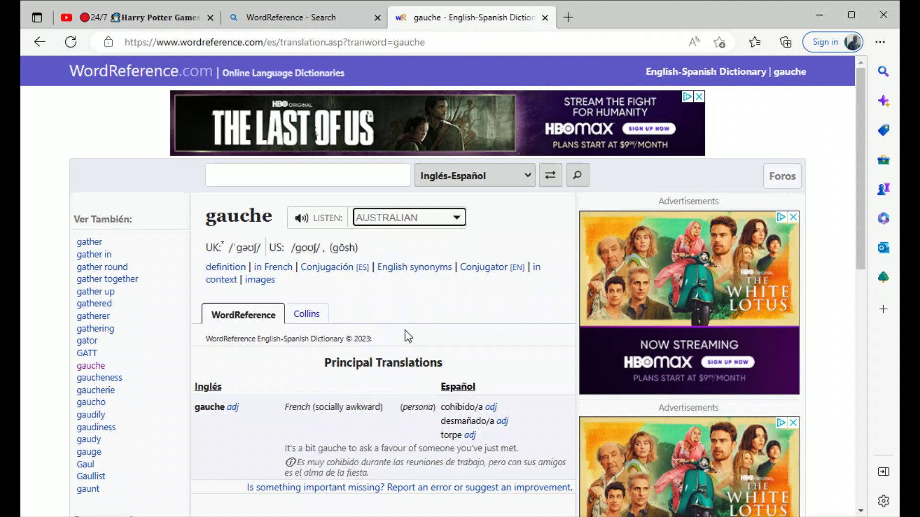
click(457, 218)
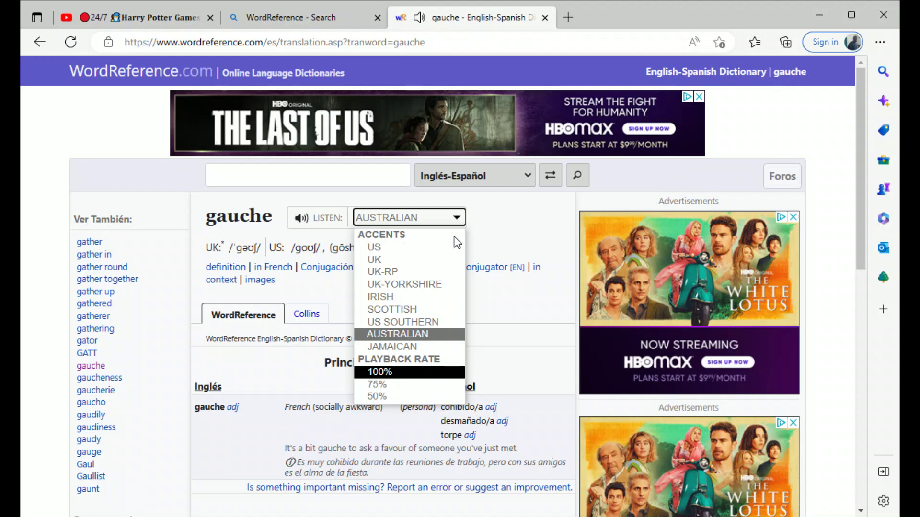
click(426, 345)
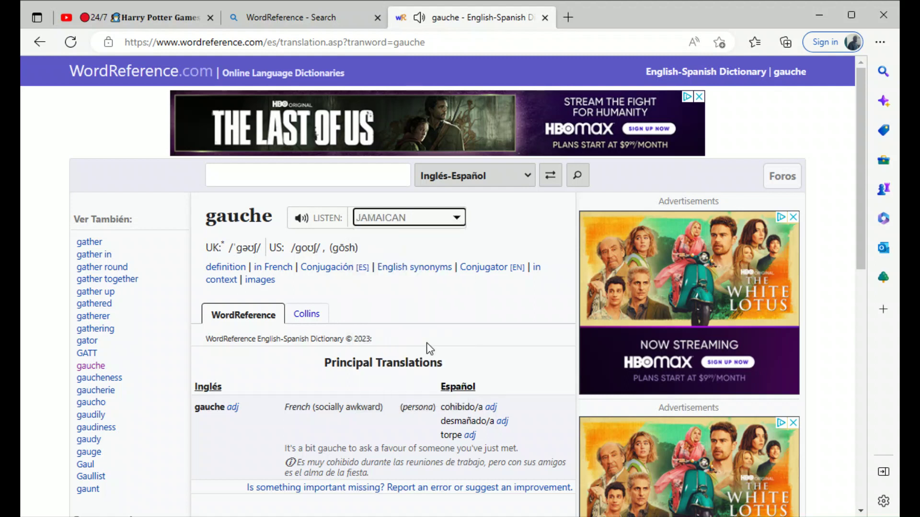
Replay the JAMAICAN pronunciation, then set the accent back to US.
click(455, 218)
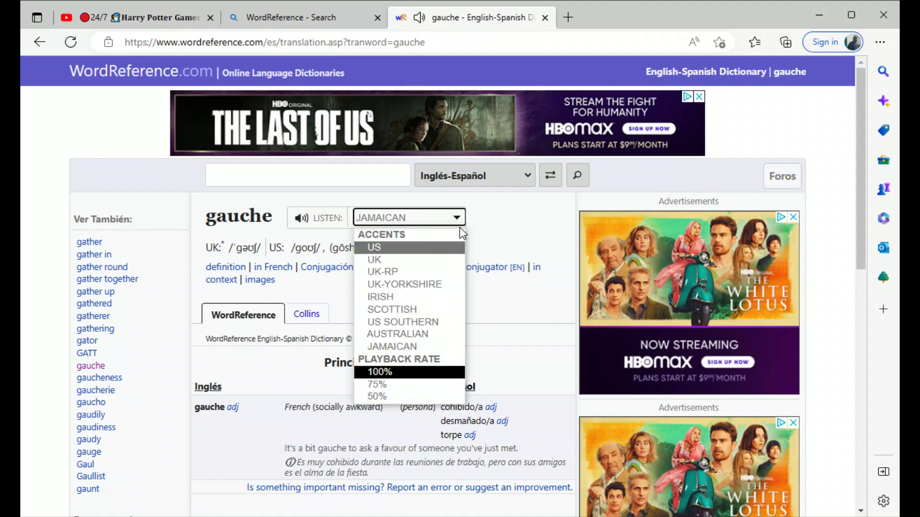
click(492, 224)
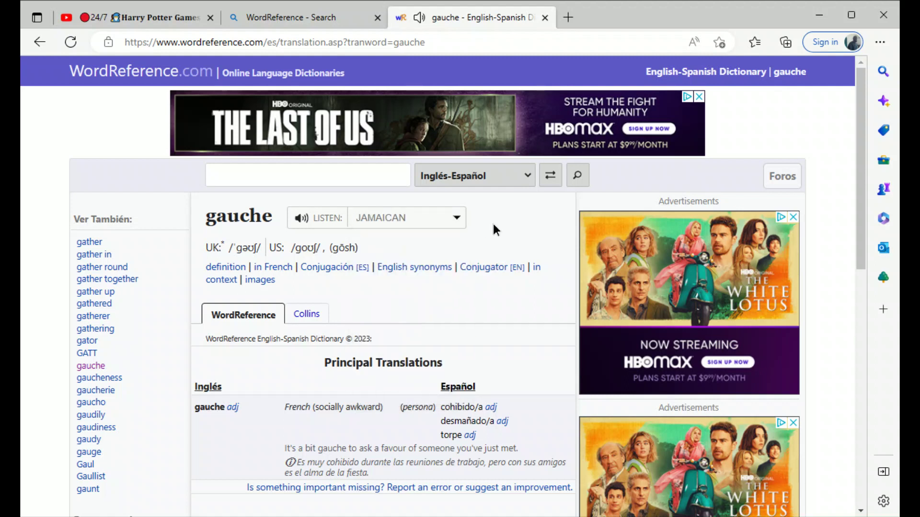
click(316, 218)
click(455, 217)
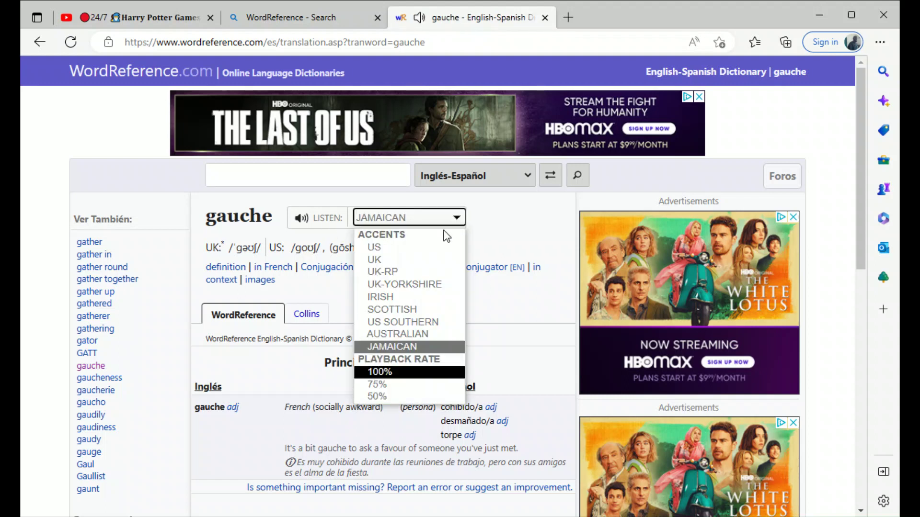
click(373, 245)
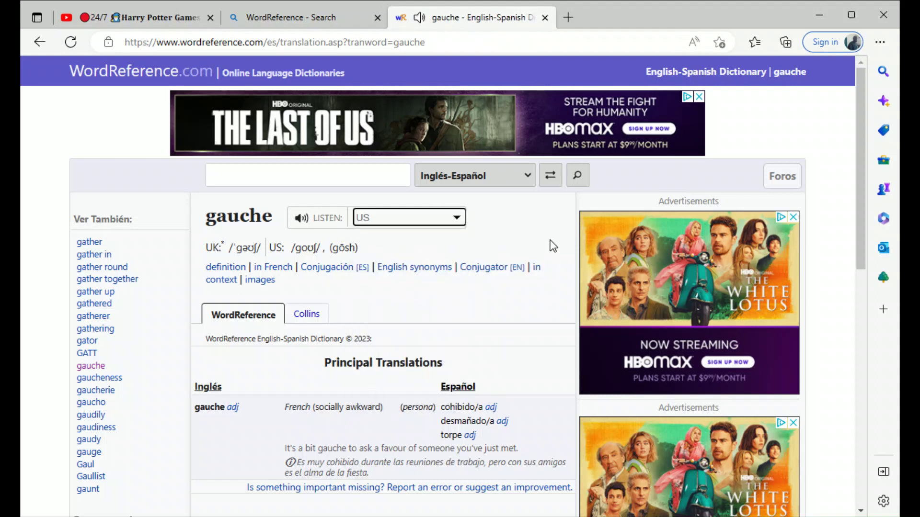